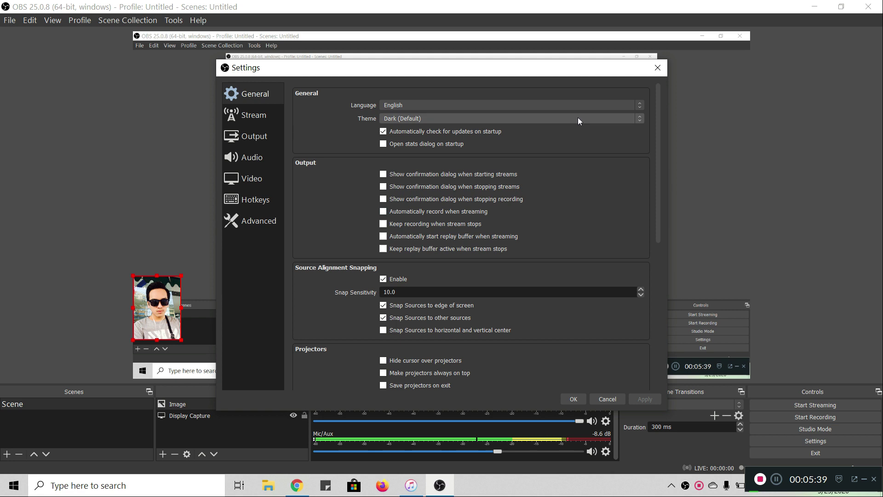
Change the interface theme to Acri in the general settings.
click(600, 118)
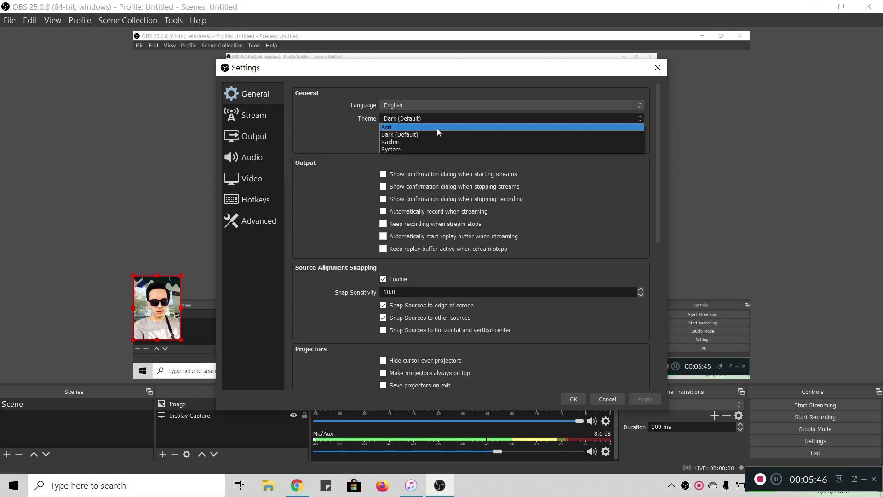
key(Escape)
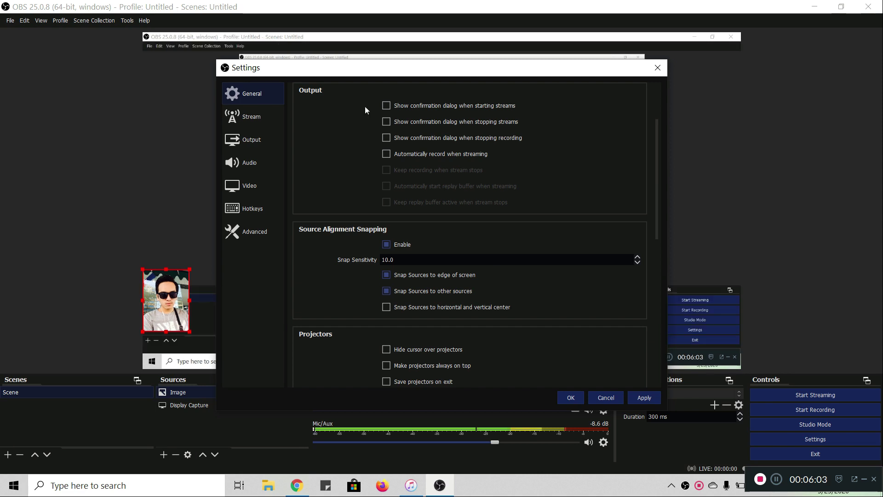
scroll(369, 119, up, 2)
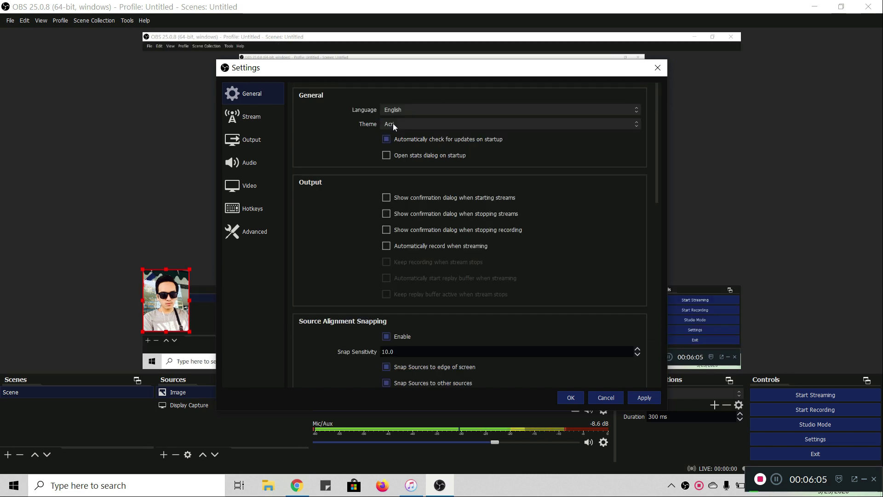
click(657, 69)
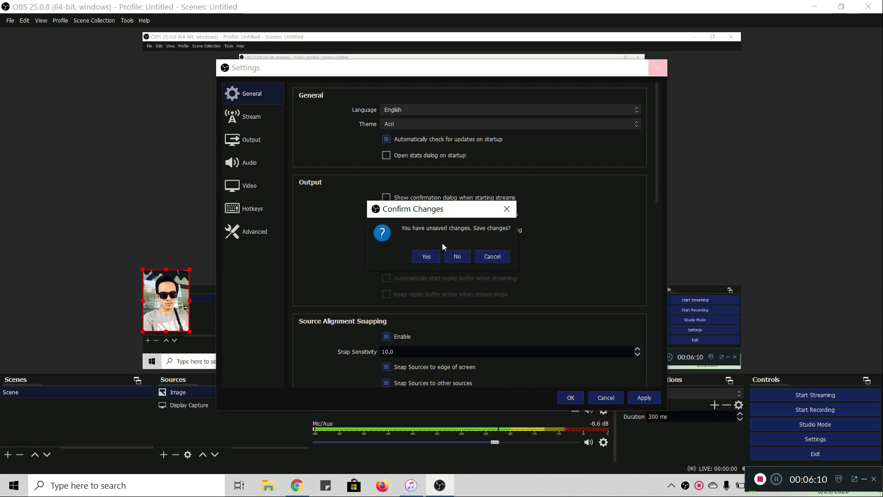
click(491, 257)
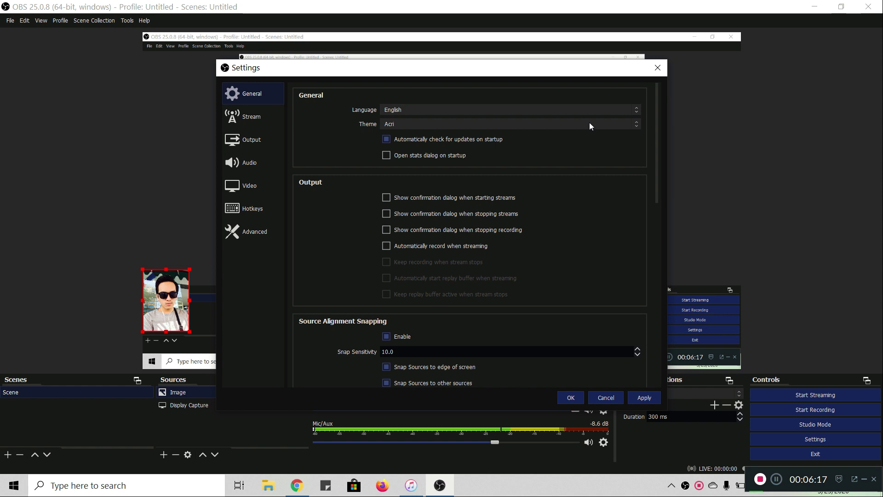
click(557, 125)
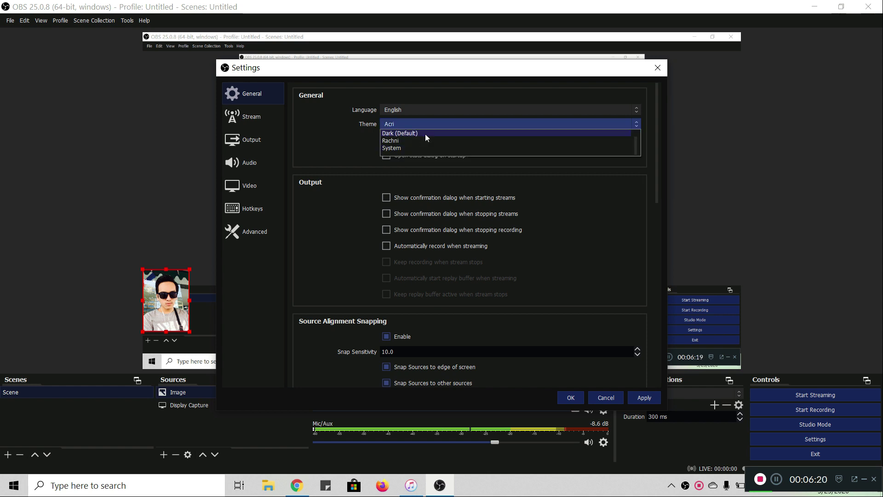
click(680, 361)
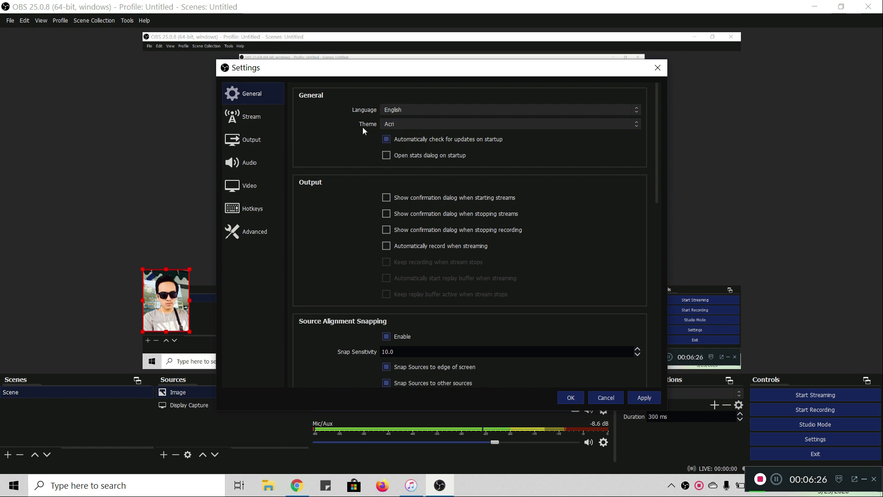
Review the streaming service settings and the output modes available for selection.
click(265, 118)
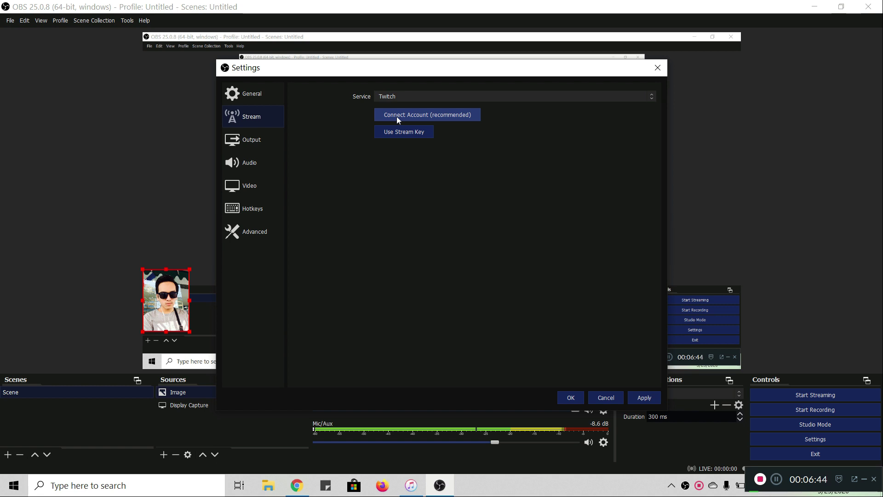
click(256, 140)
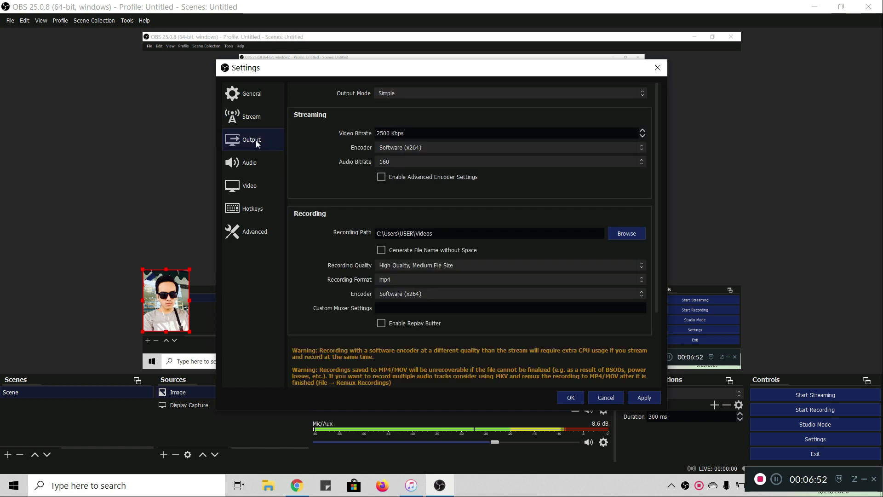
click(595, 94)
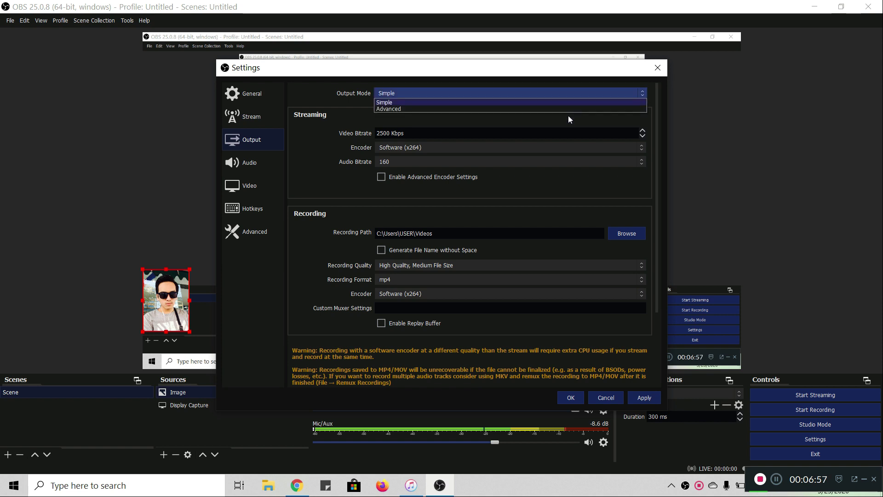
click(363, 135)
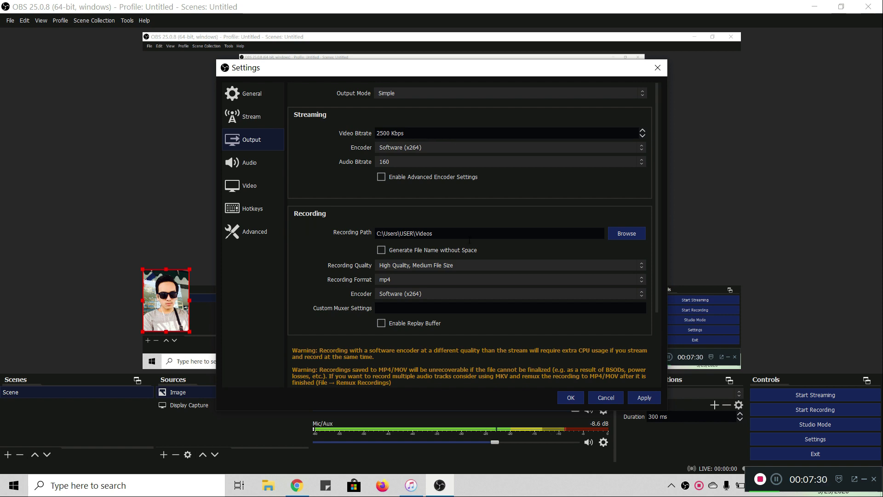
Set the recording path to the video folder on the USB drive (E:/video).
click(628, 233)
click(623, 235)
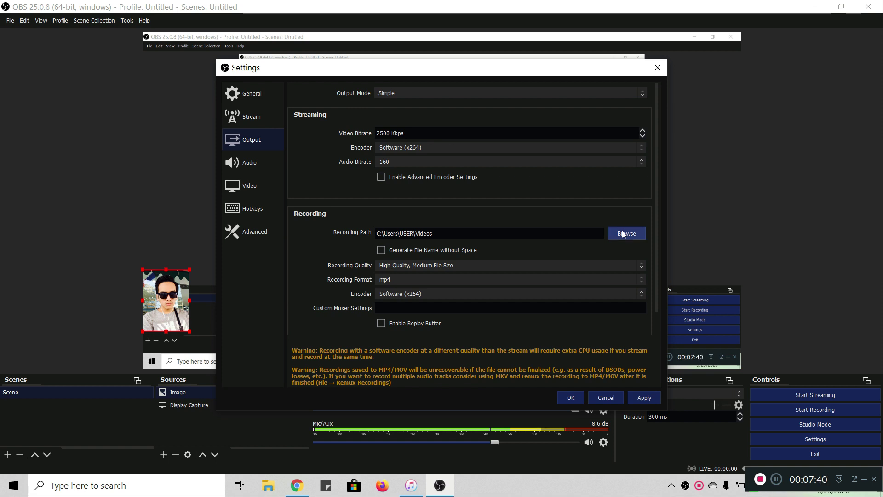
click(624, 234)
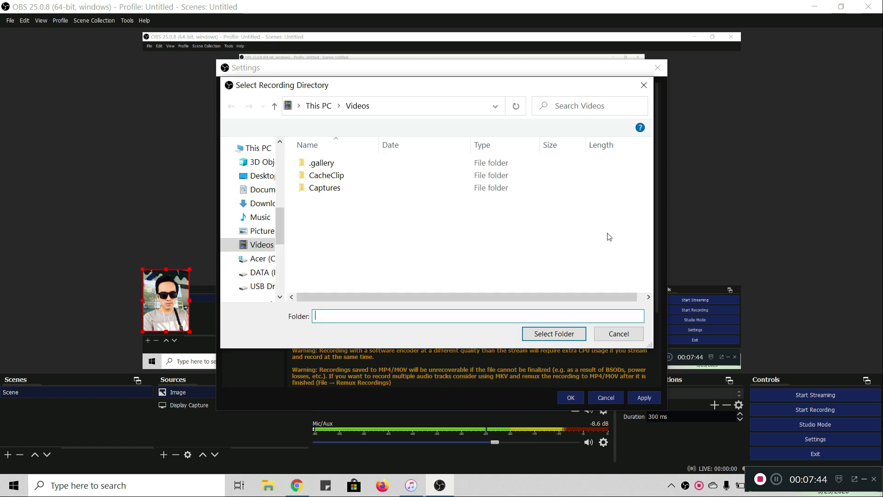
click(263, 249)
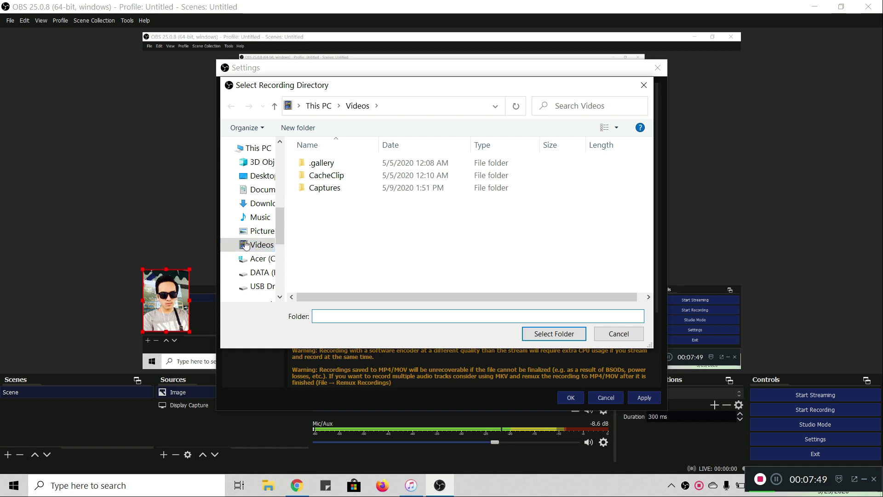
scroll(252, 236, down, 2)
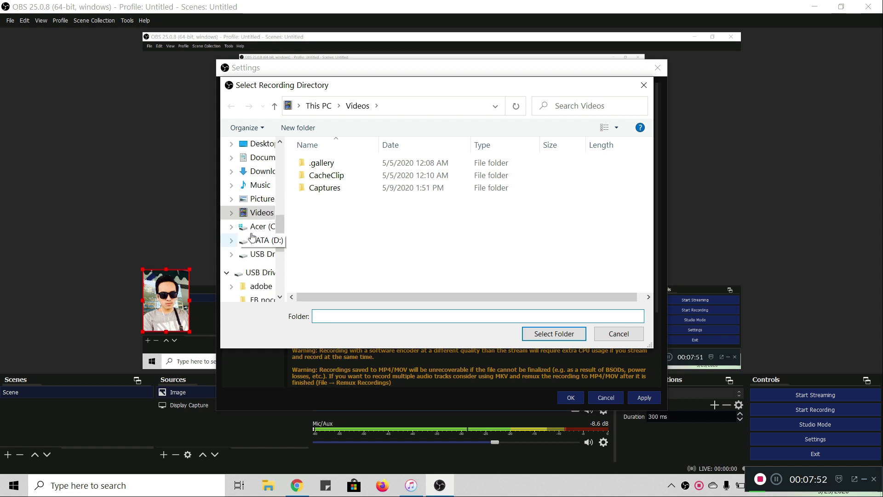
scroll(253, 237, down, 1)
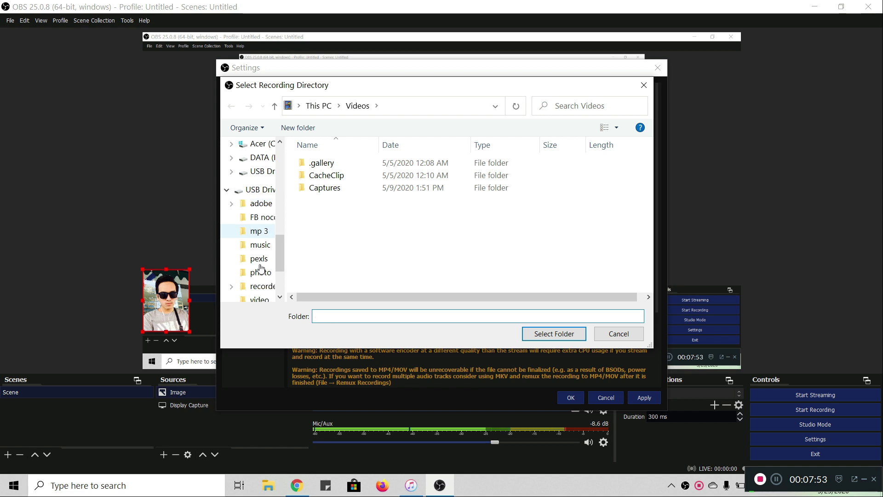
scroll(261, 269, down, 1)
click(263, 272)
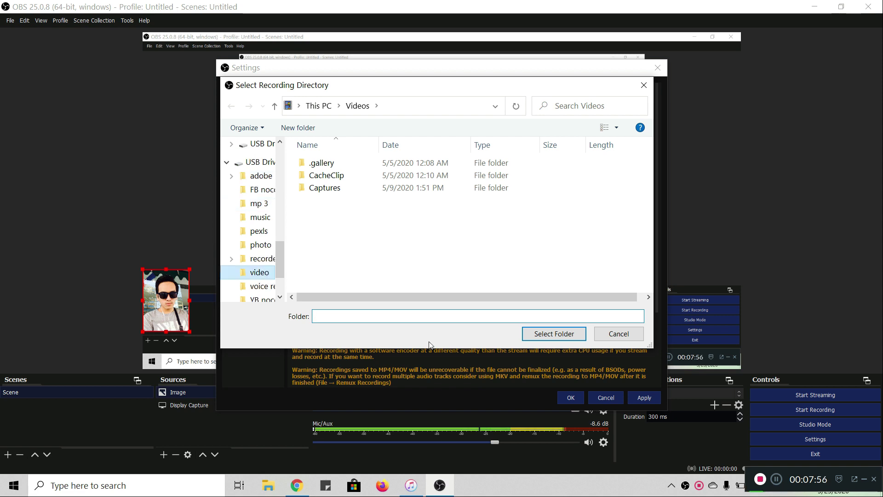
click(546, 335)
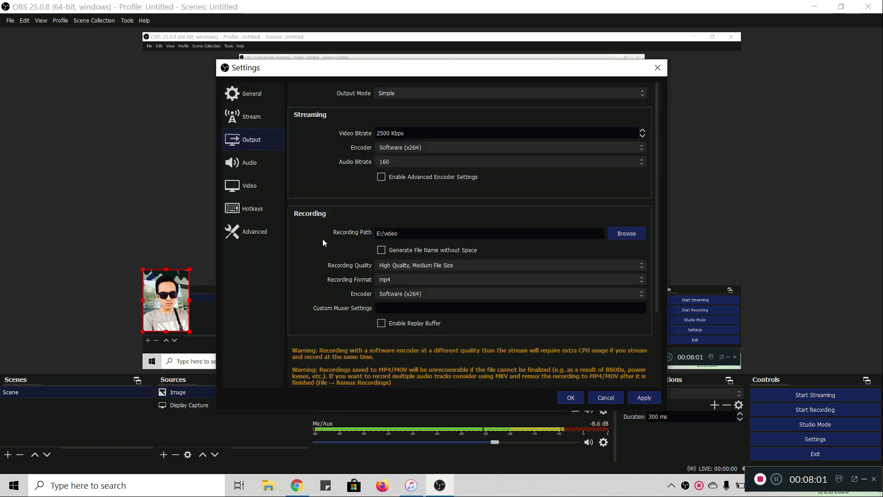
Keep the recording quality at High Quality, Medium File Size and set the recording format to flv.
scroll(331, 222, down, 2)
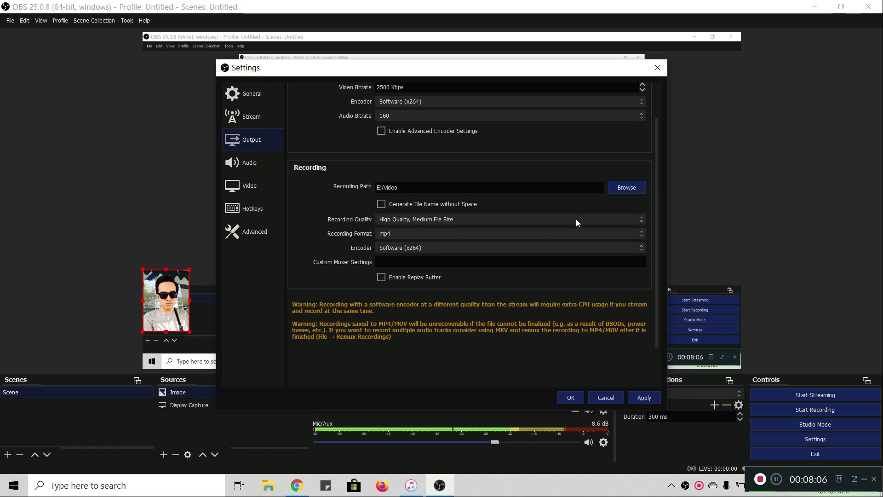
click(507, 221)
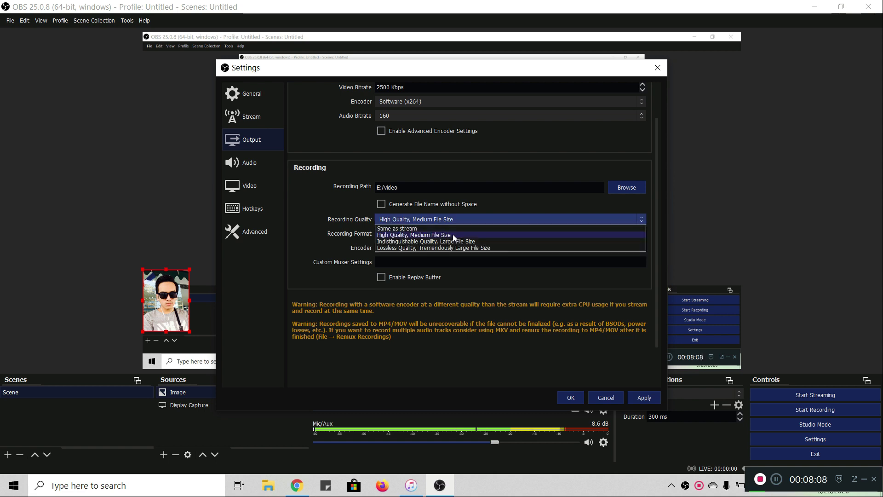
click(397, 232)
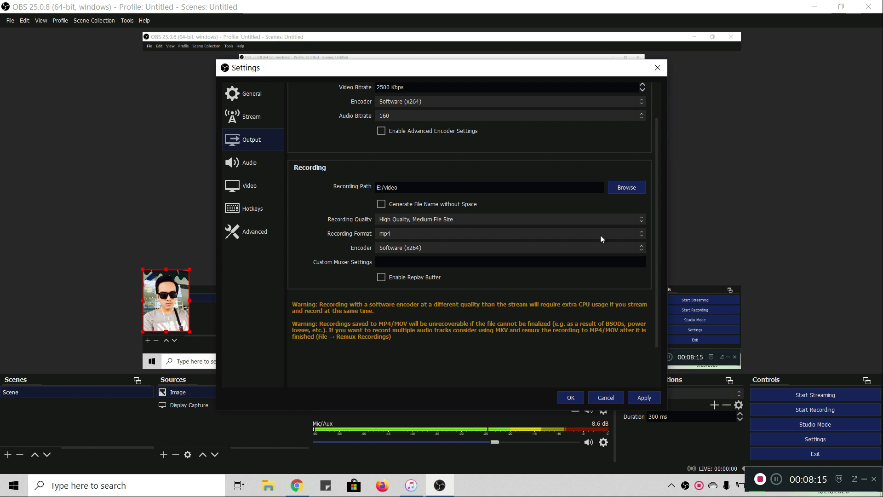
click(424, 238)
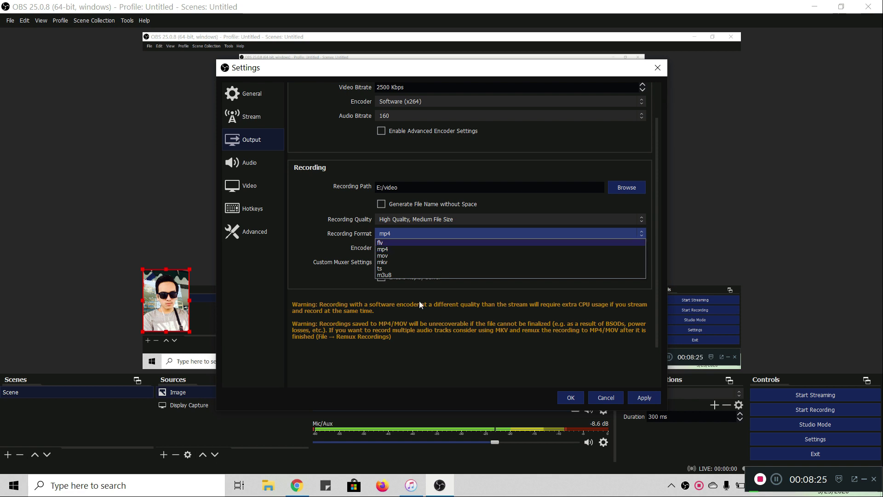
click(395, 242)
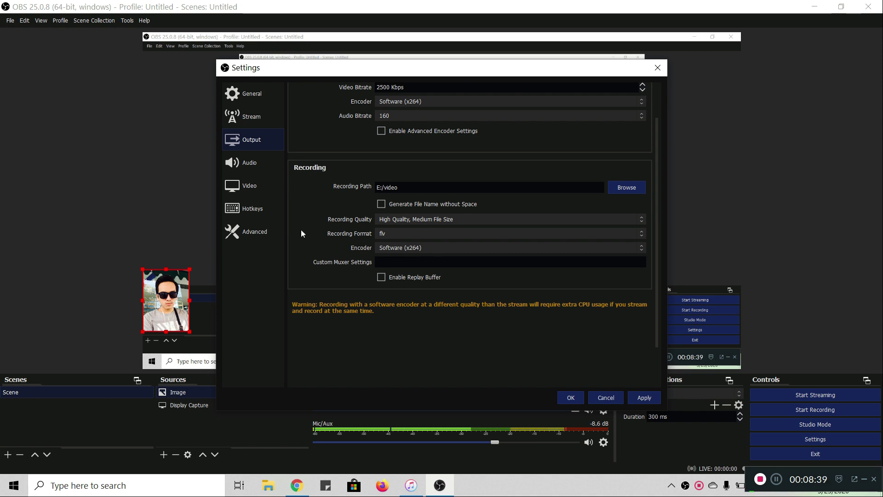
Select Microphone (Realtek(R) Audio) as the Mic/Auxiliary Audio device in the audio settings.
click(248, 160)
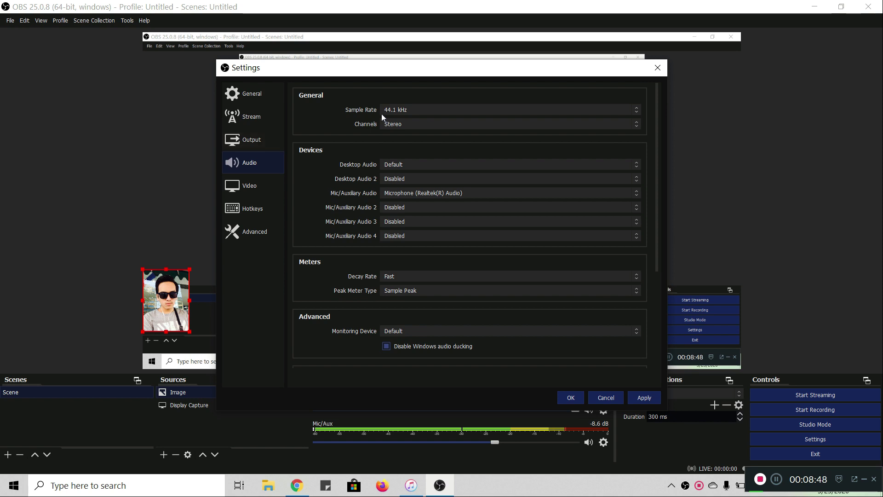
click(590, 109)
click(591, 91)
click(466, 193)
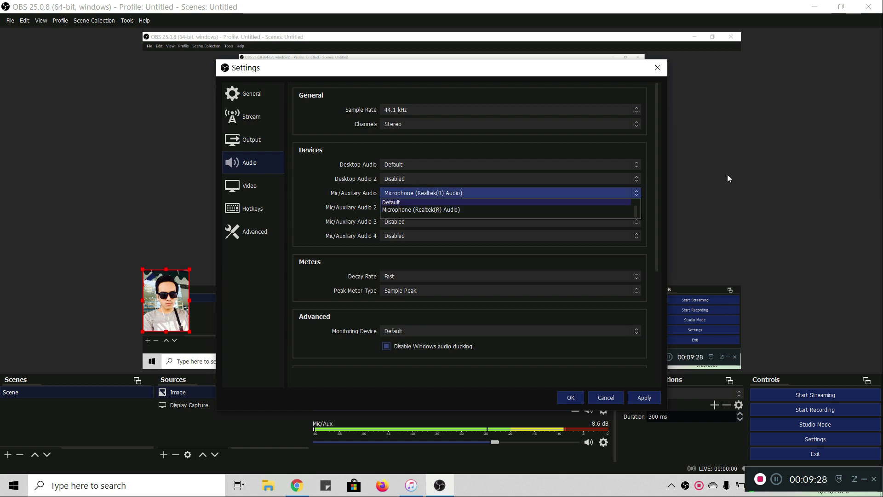
click(410, 209)
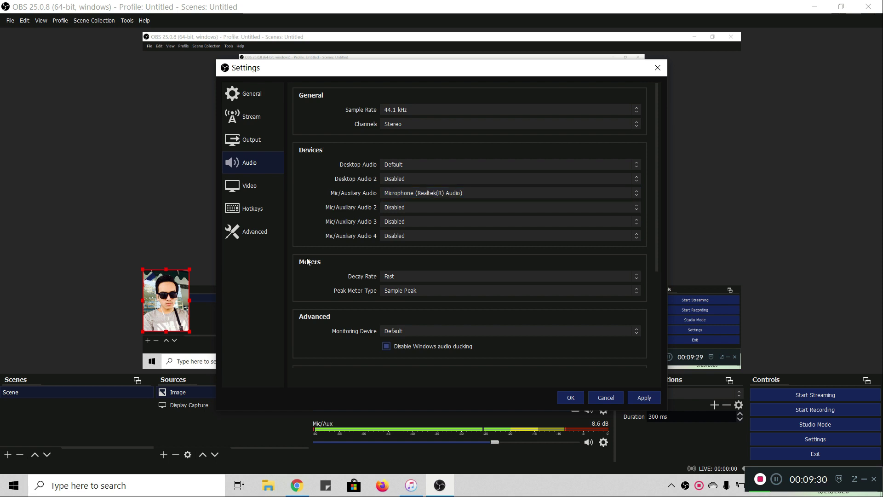
Check the video settings, and clear the hotkeys assigned to Start, Stop, Pause and Unpause Recording.
click(250, 186)
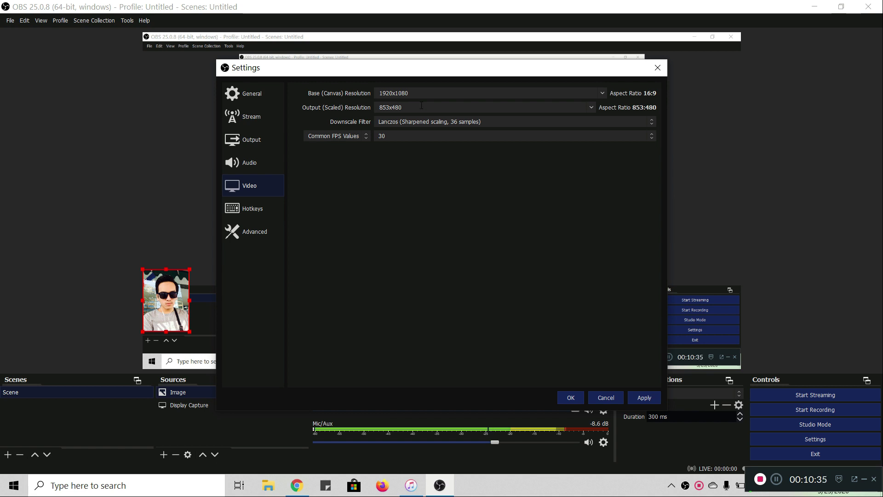
click(257, 208)
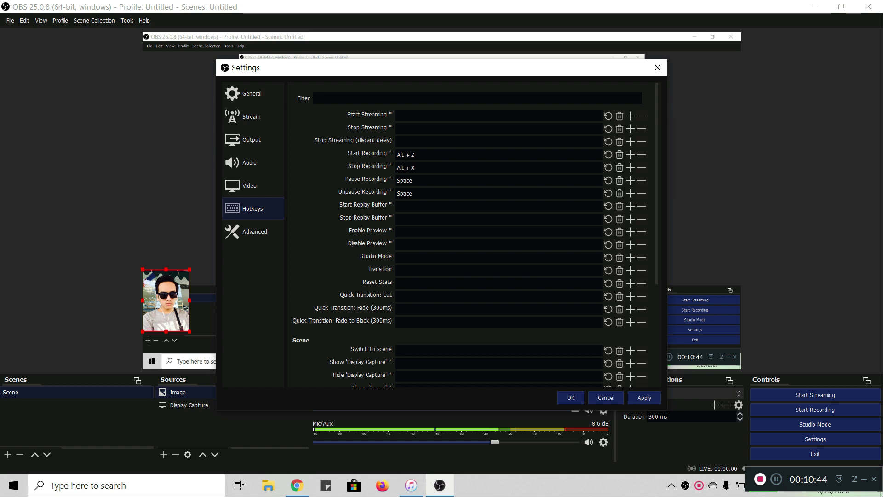
key(alt)
click(620, 168)
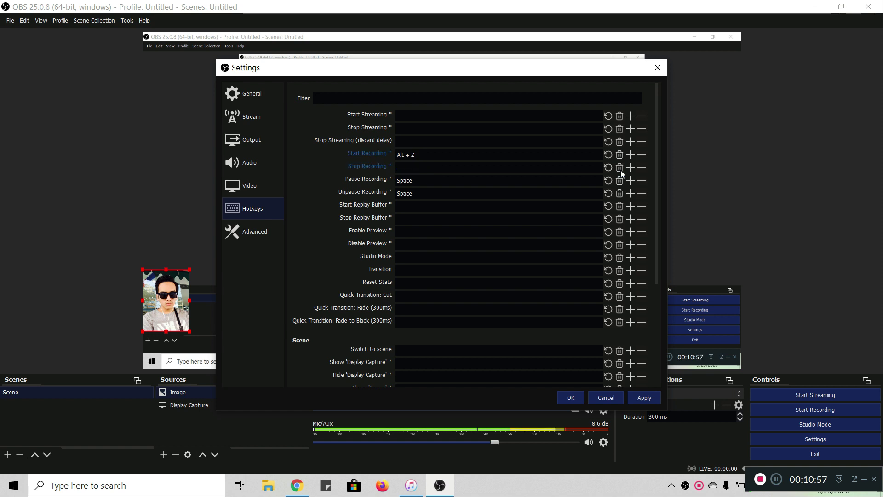
click(620, 155)
click(620, 180)
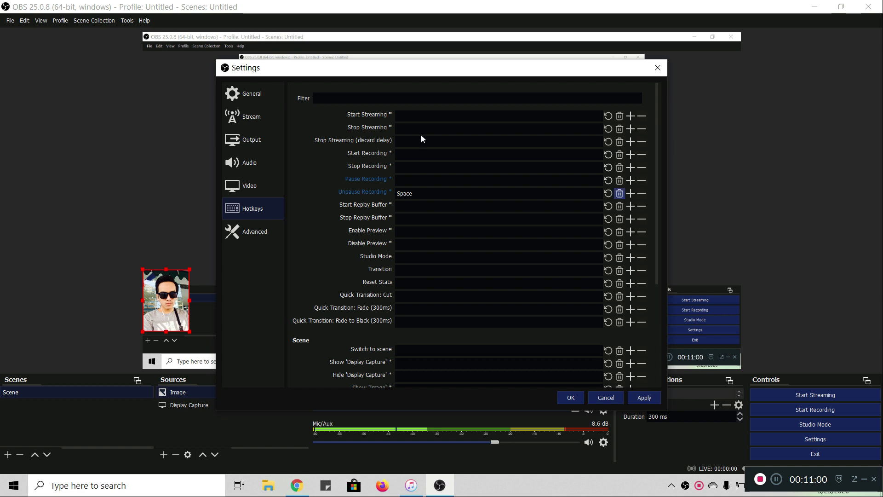
click(620, 194)
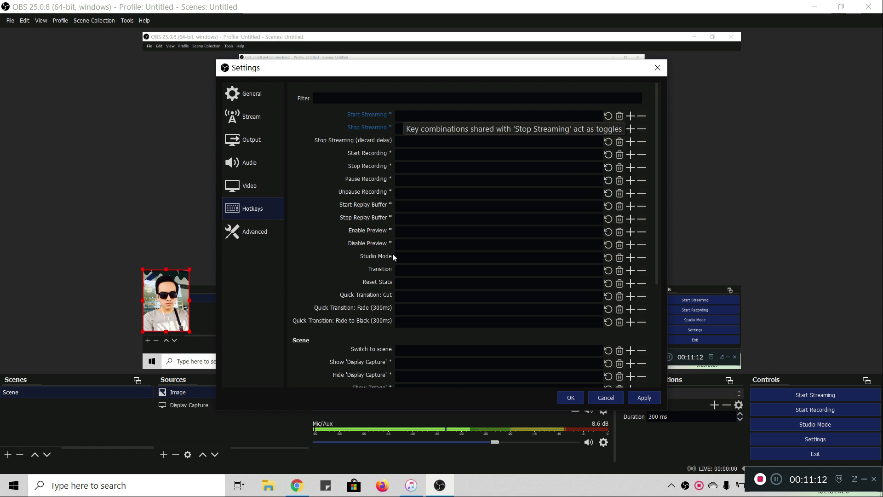
Apply the changed settings and close the settings dialog.
scroll(393, 253, down, 5)
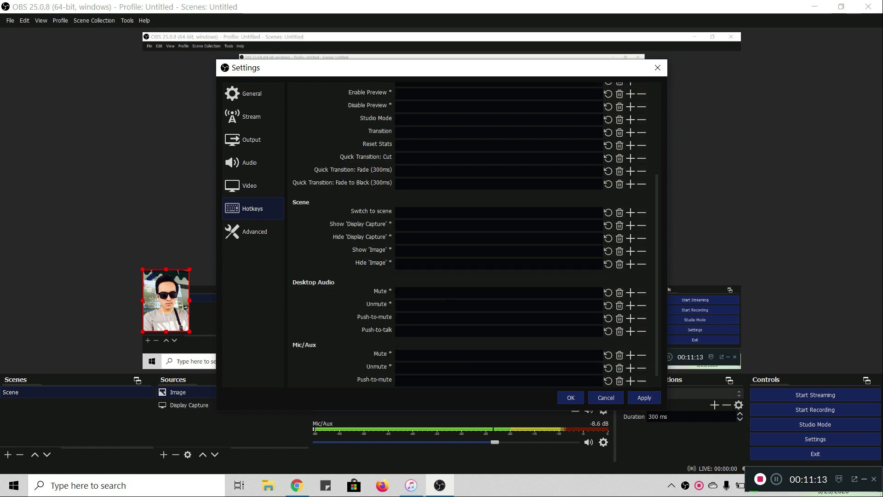
click(643, 398)
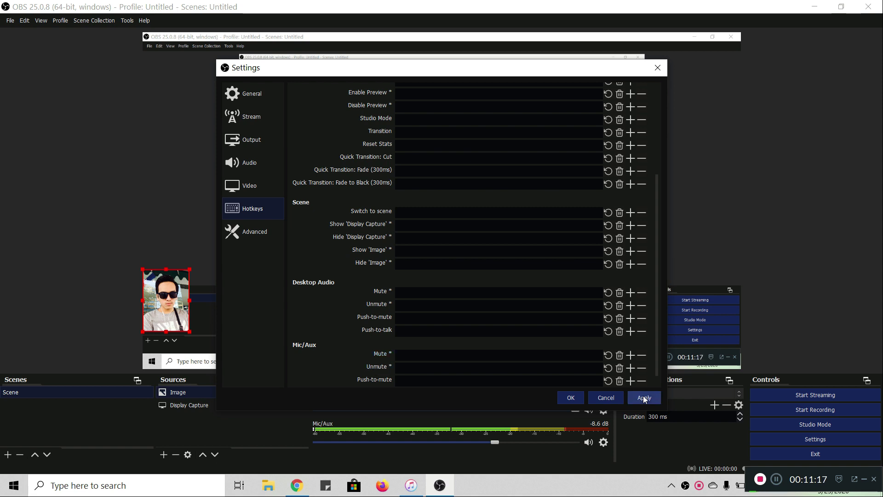
click(570, 397)
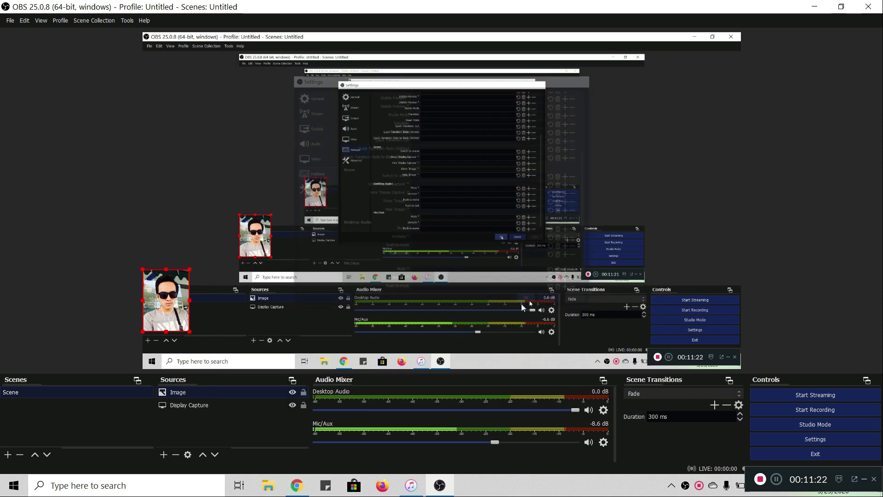
Start recording the scene and move the floating recorder bar off the recording status display.
click(810, 409)
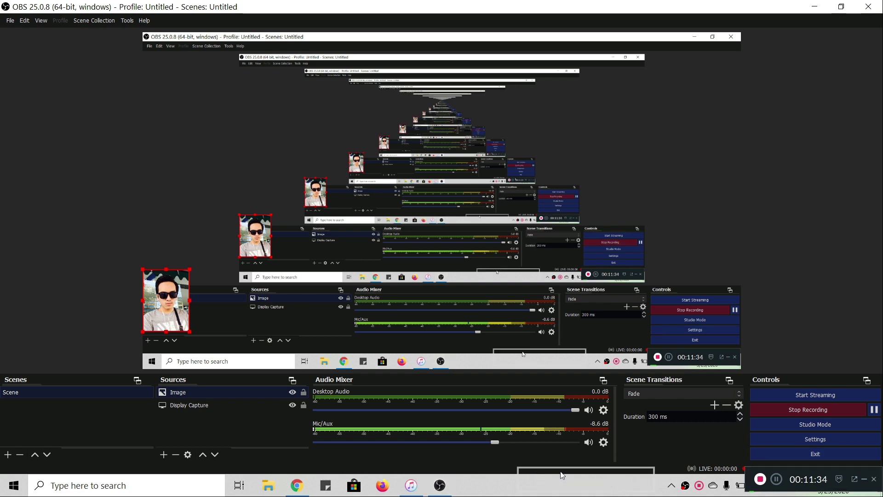
drag(561, 475, 561, 475)
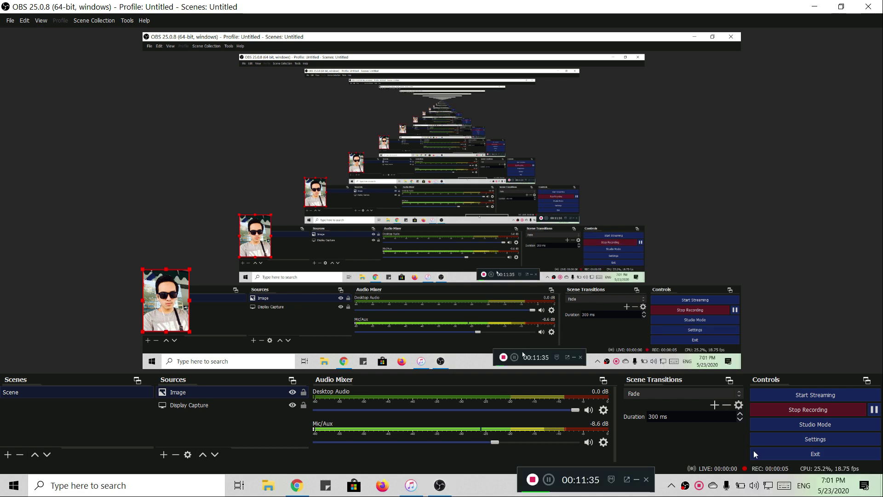